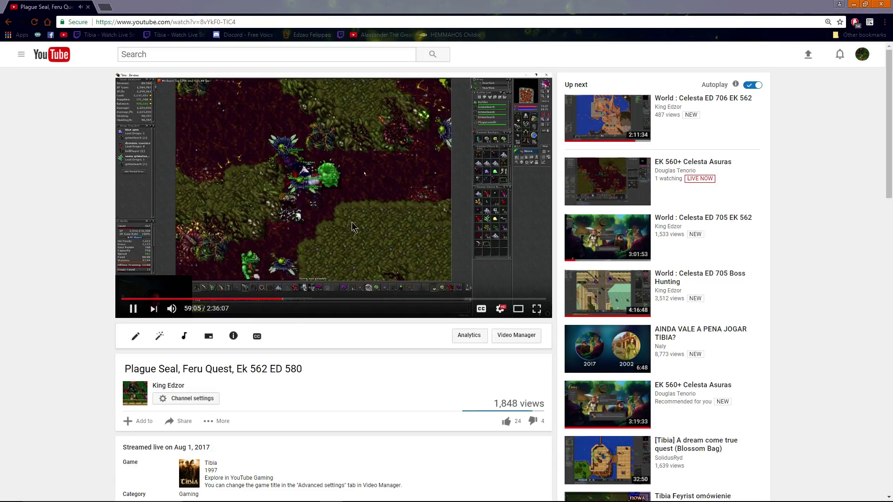
click(537, 308)
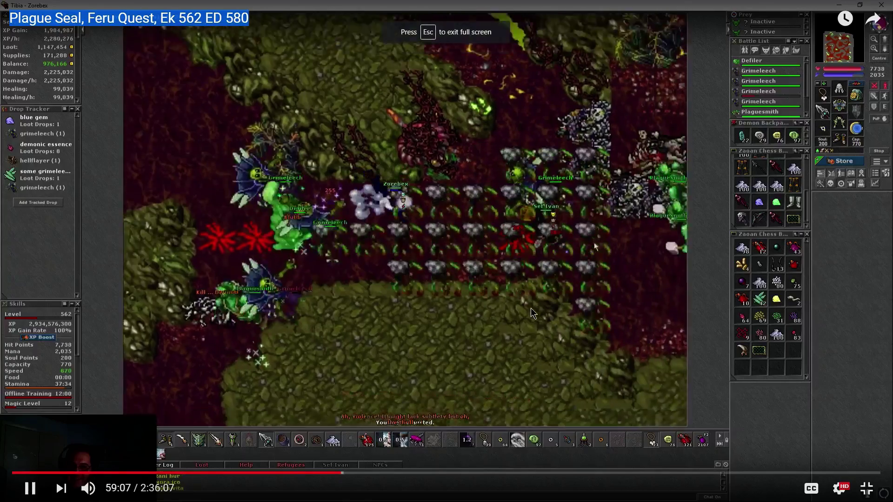